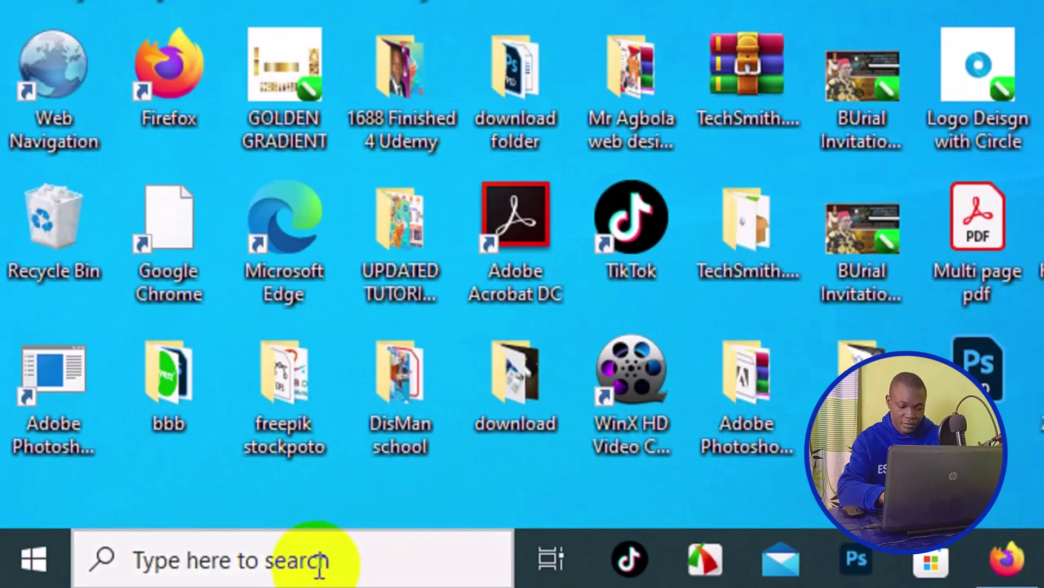
Search Windows for 'storage settings', correcting the mistyped 'stoorage'
click(320, 562)
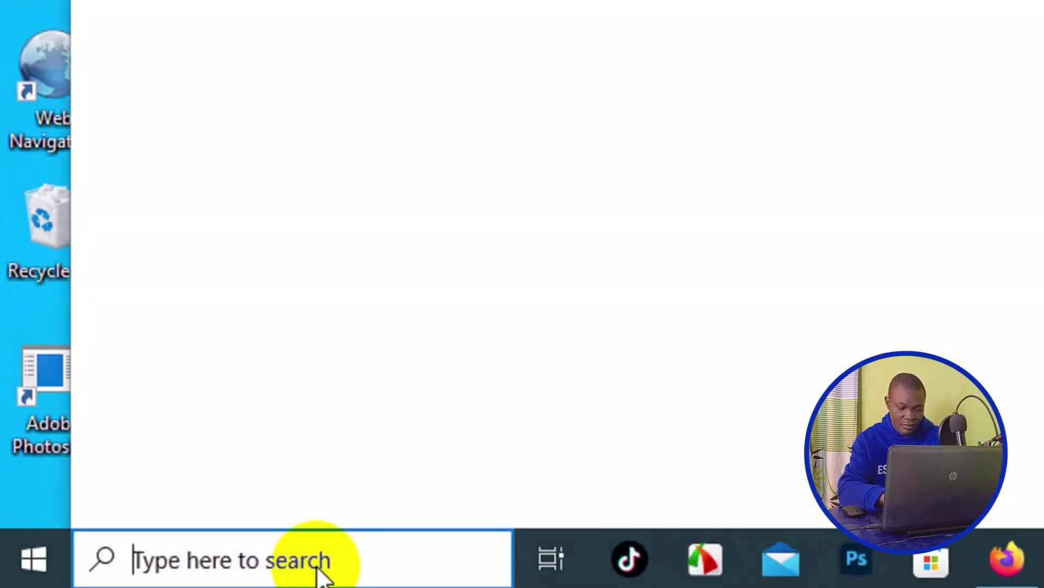
text(s)
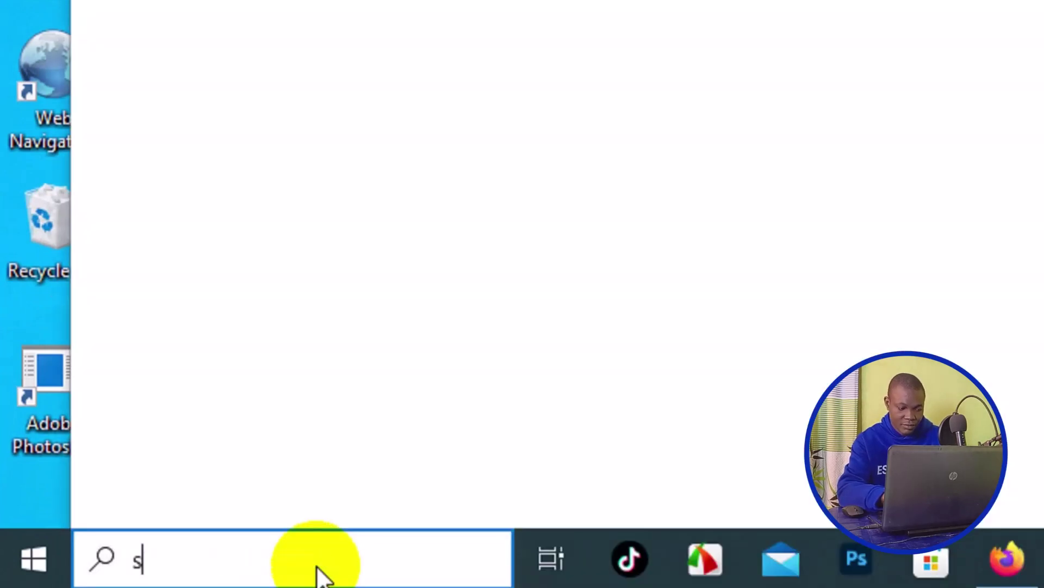
text(t)
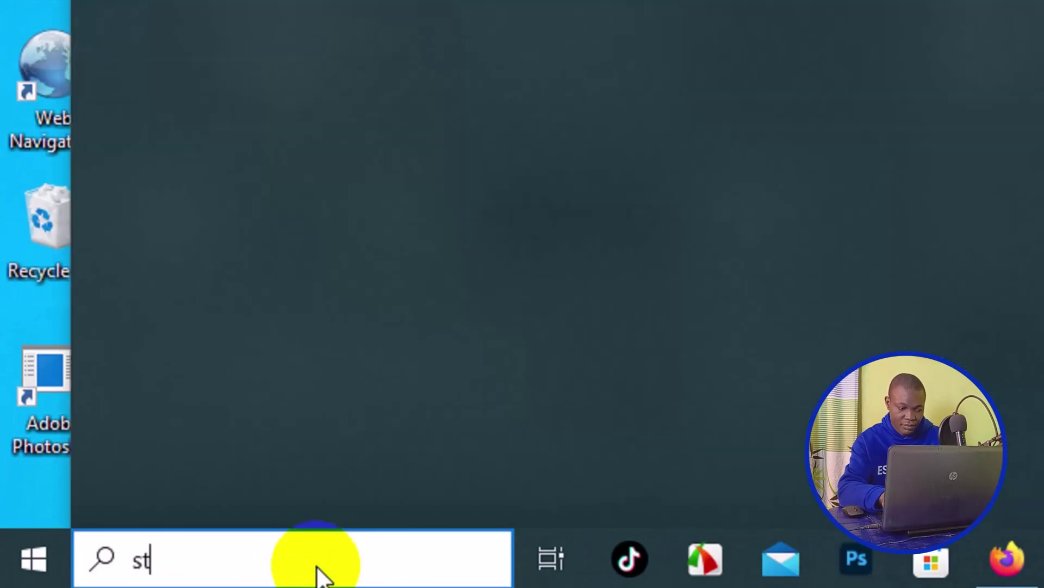
text(o)
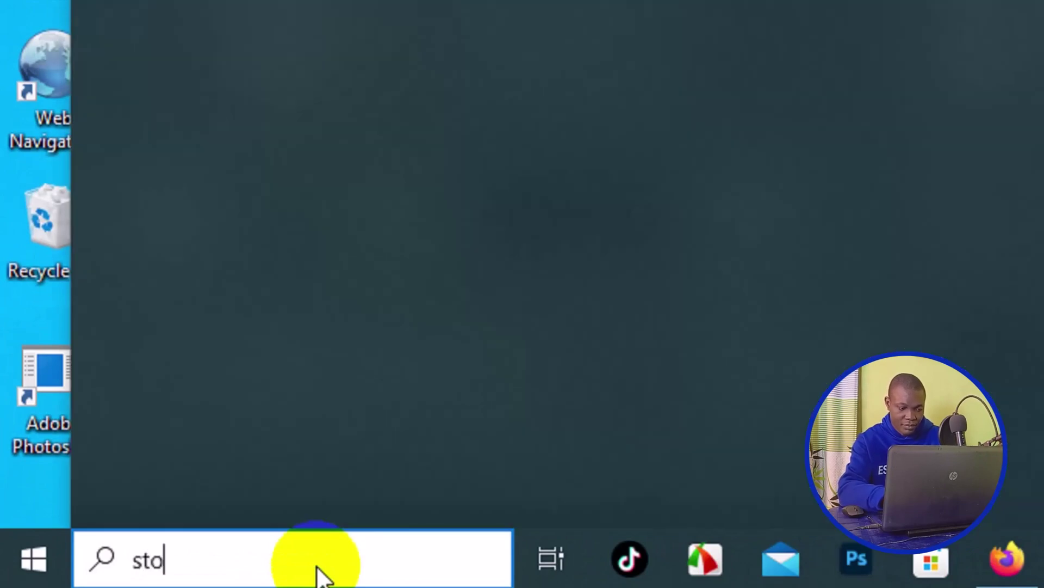
text(orage)
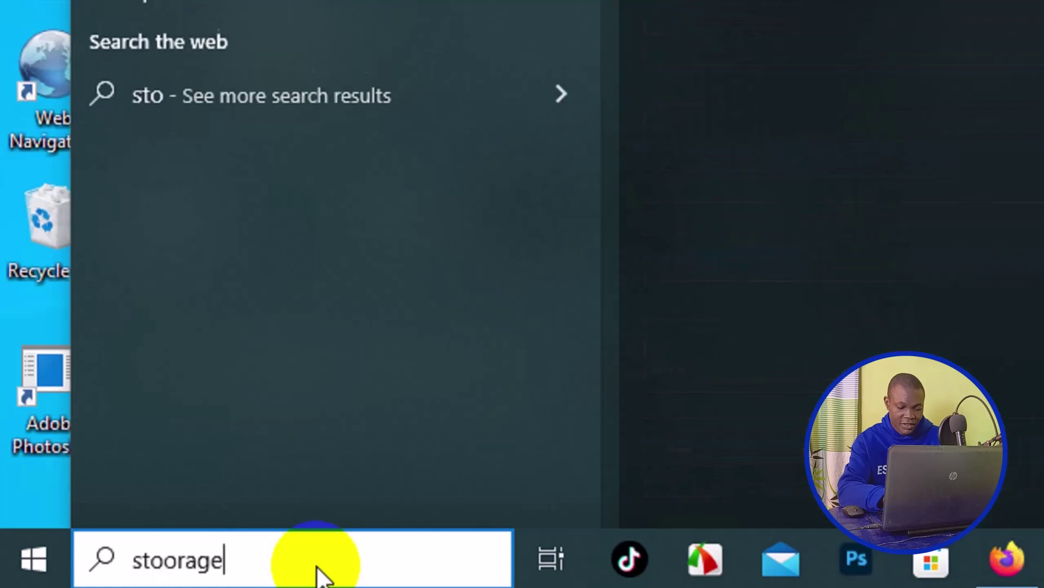
key(BackSpace)
key(BackSpace)
key(BackSpace)
key(BackSpace)
key(BackSpace)
text(r)
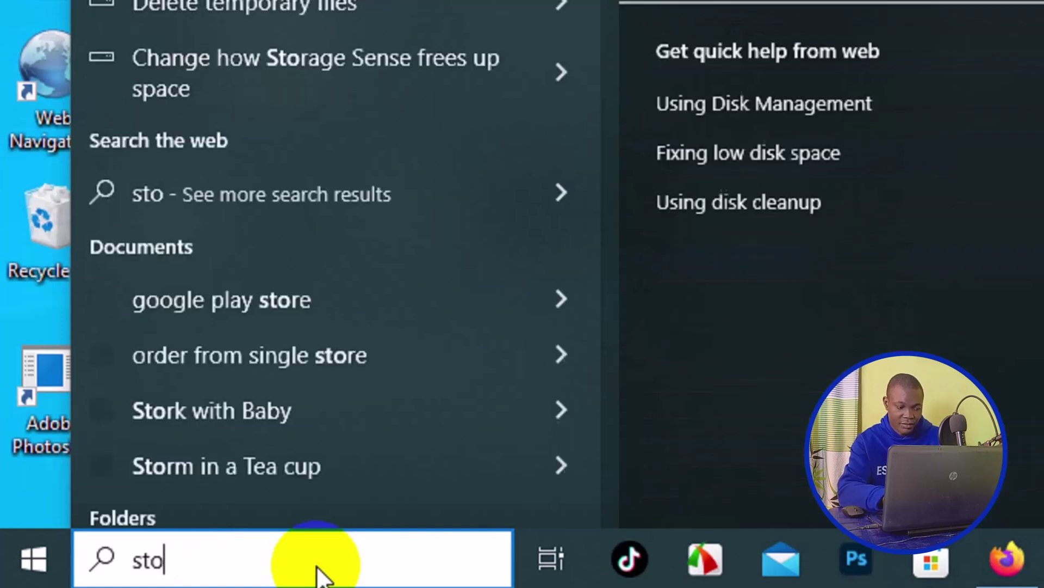
text(age)
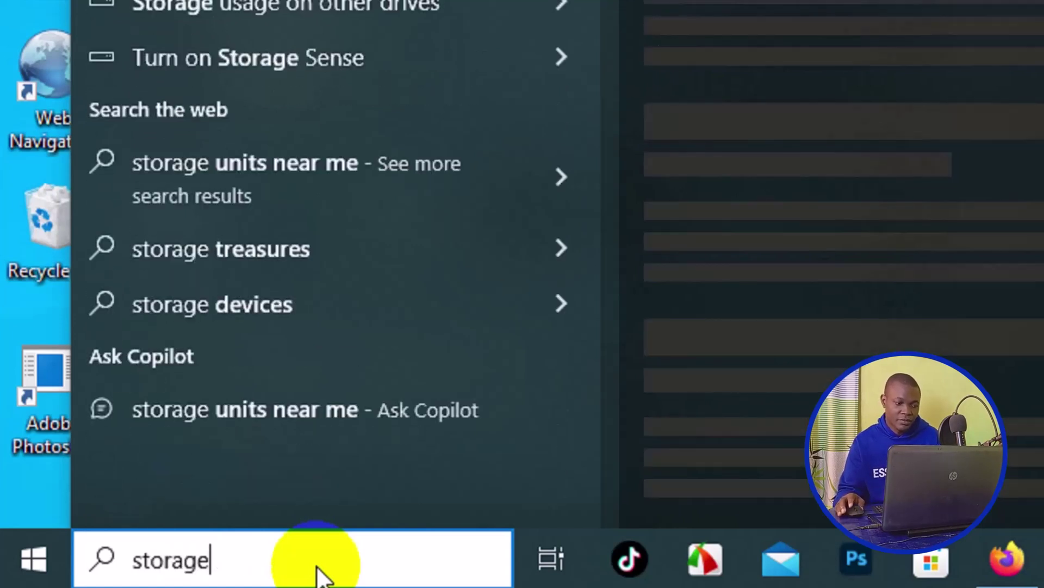
text( settings)
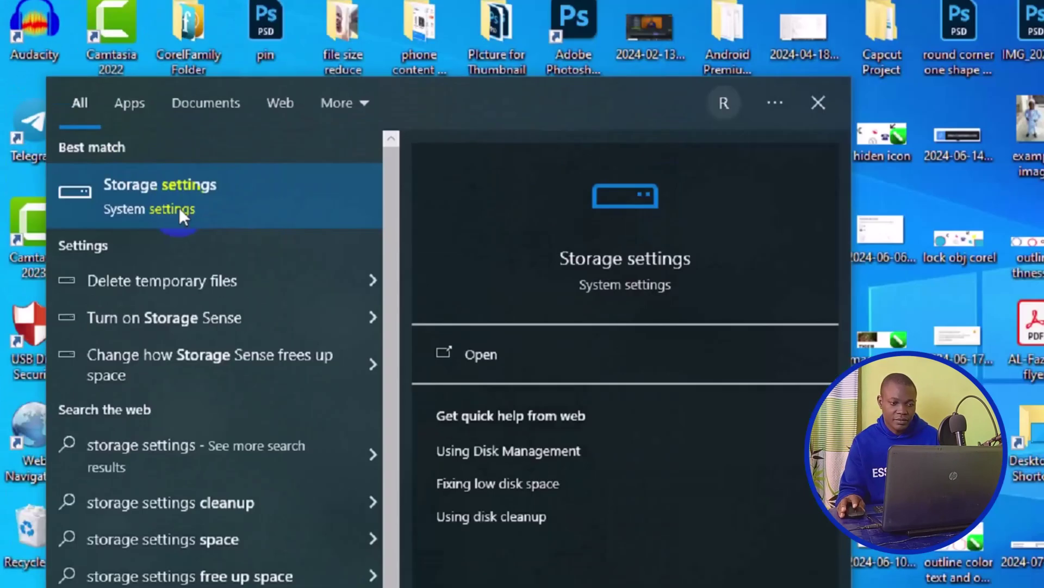
Open Storage settings and go into the Temporary files category of Local Disk (C:)
click(179, 212)
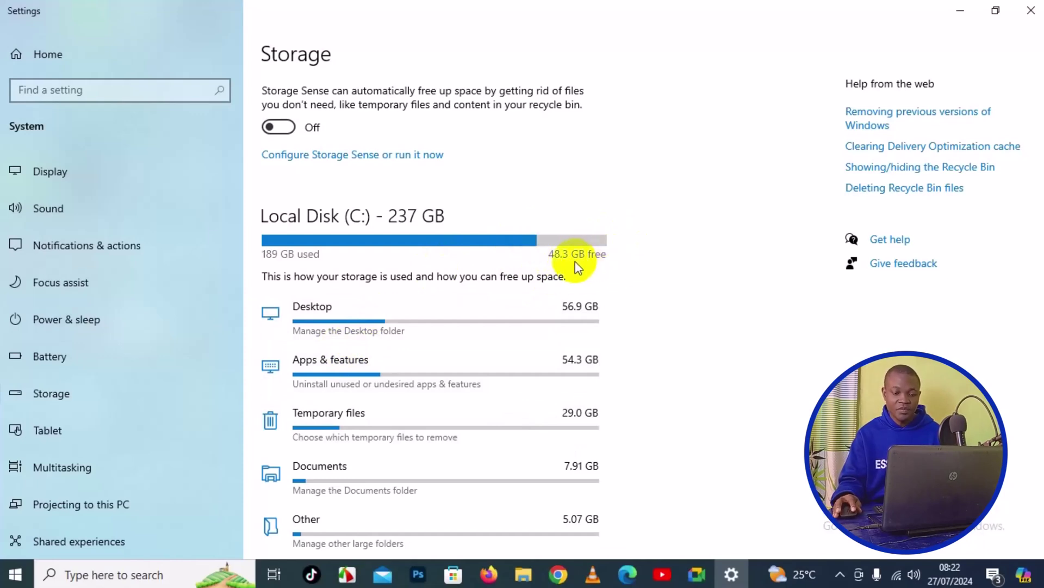
scroll(561, 288, down, 2)
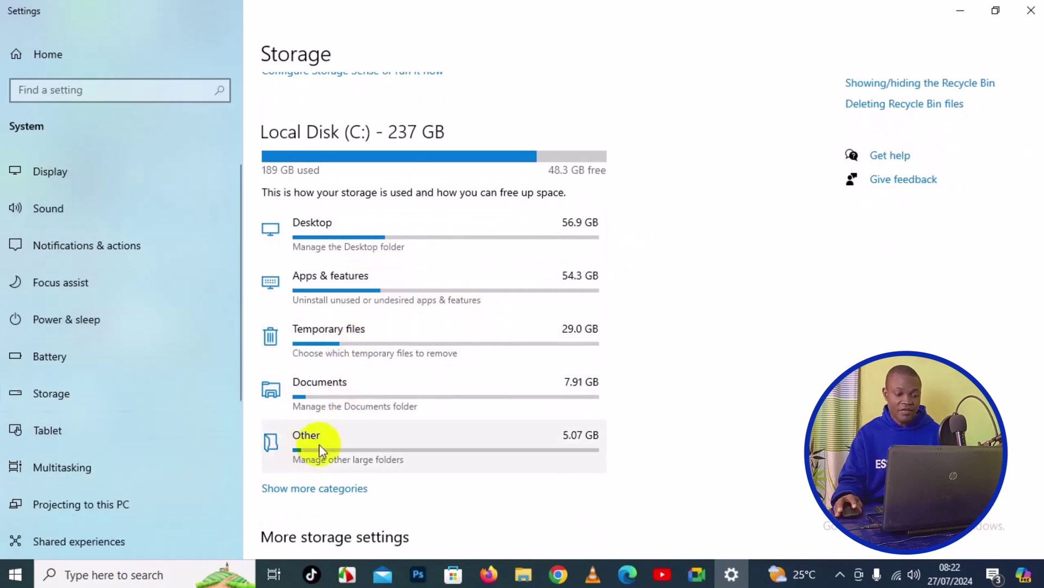
click(352, 341)
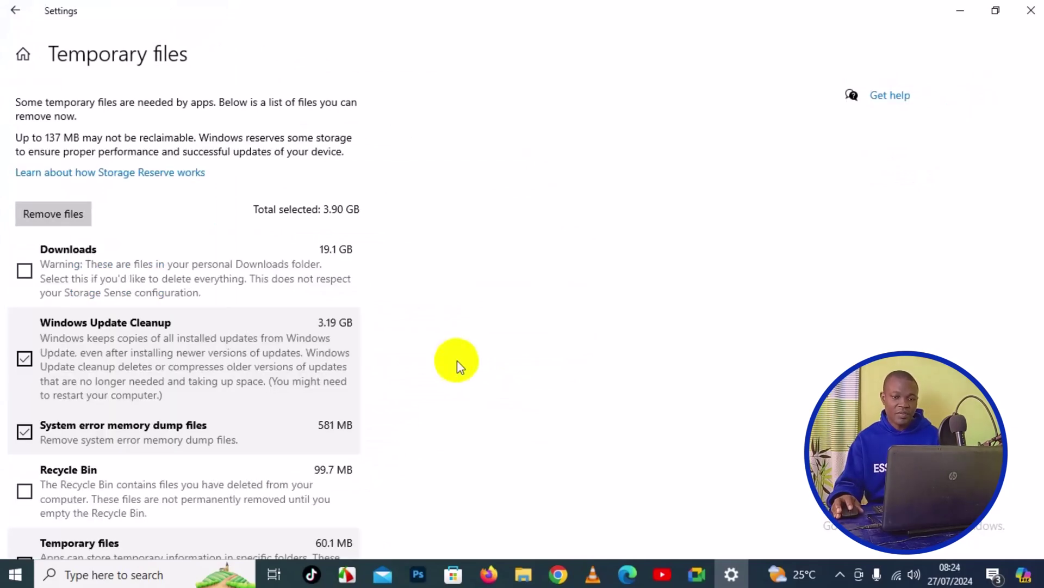
Keep System error minidump files selected and tick Delivery Optimization Files, totalling 3.92 GB
scroll(429, 333, down, 10)
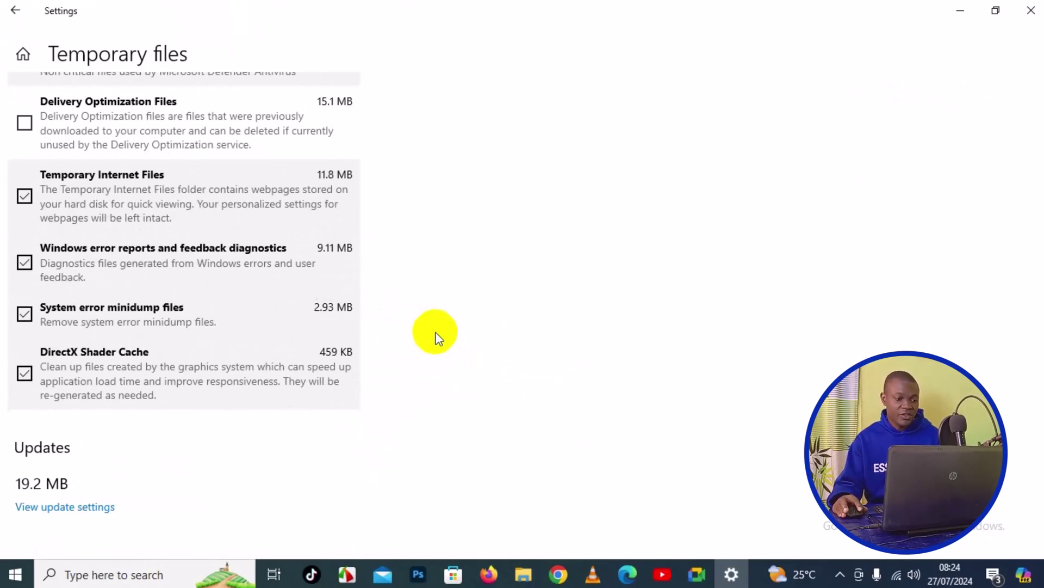
click(25, 314)
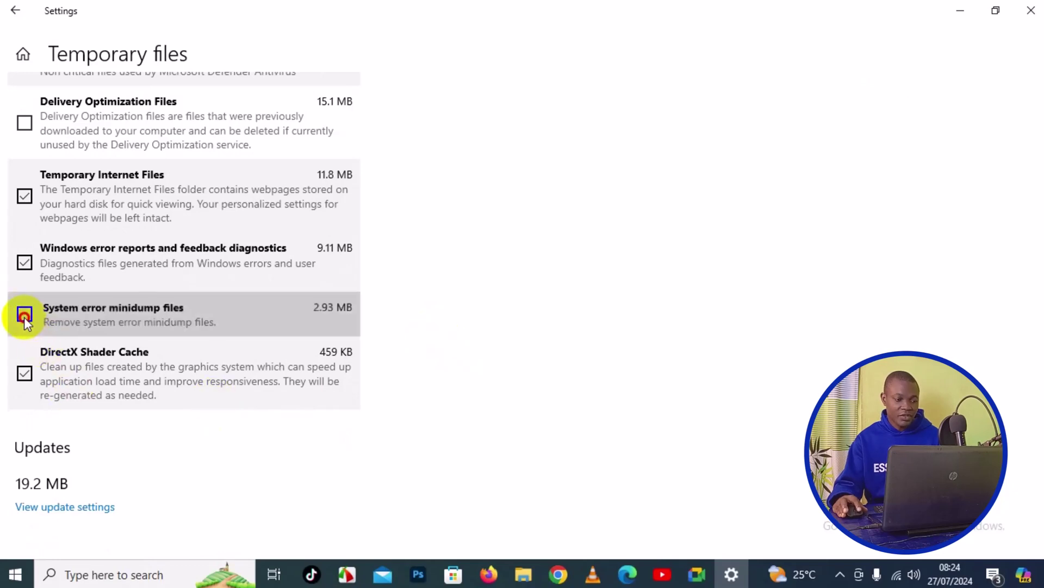
click(25, 313)
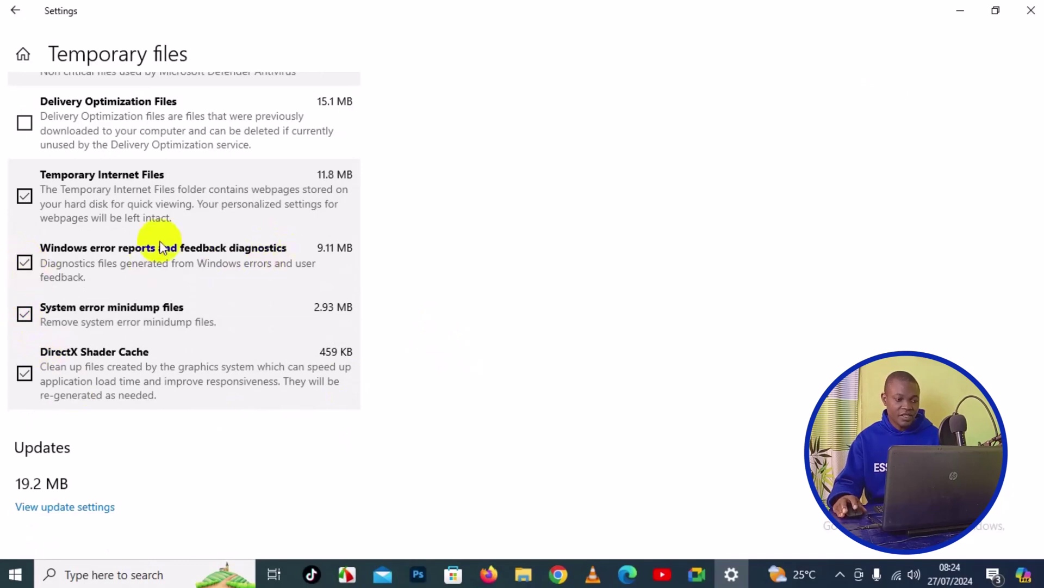
scroll(60, 188, up, 3)
click(33, 278)
scroll(121, 285, up, 6)
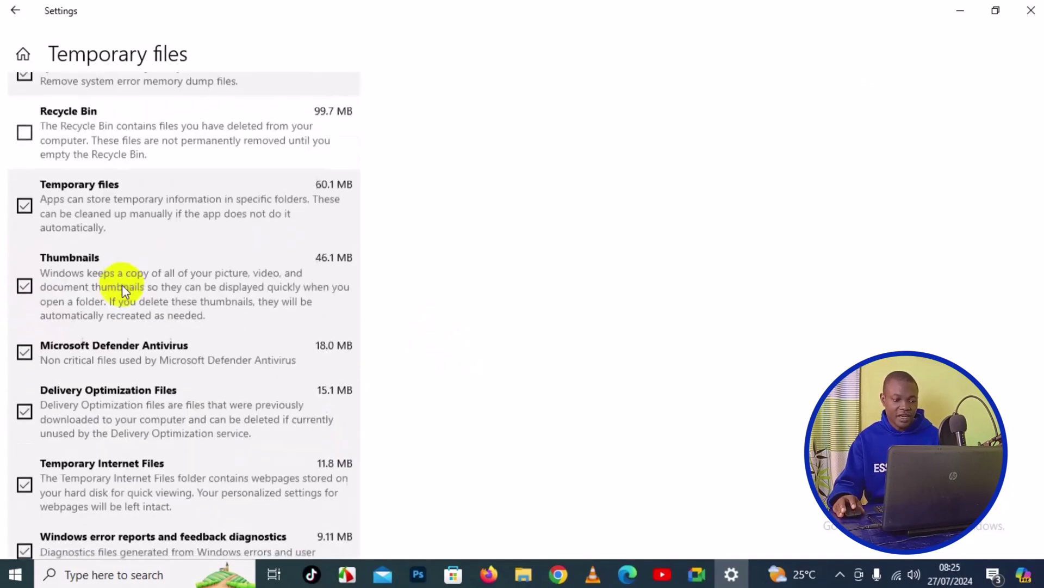
scroll(123, 296, up, 2)
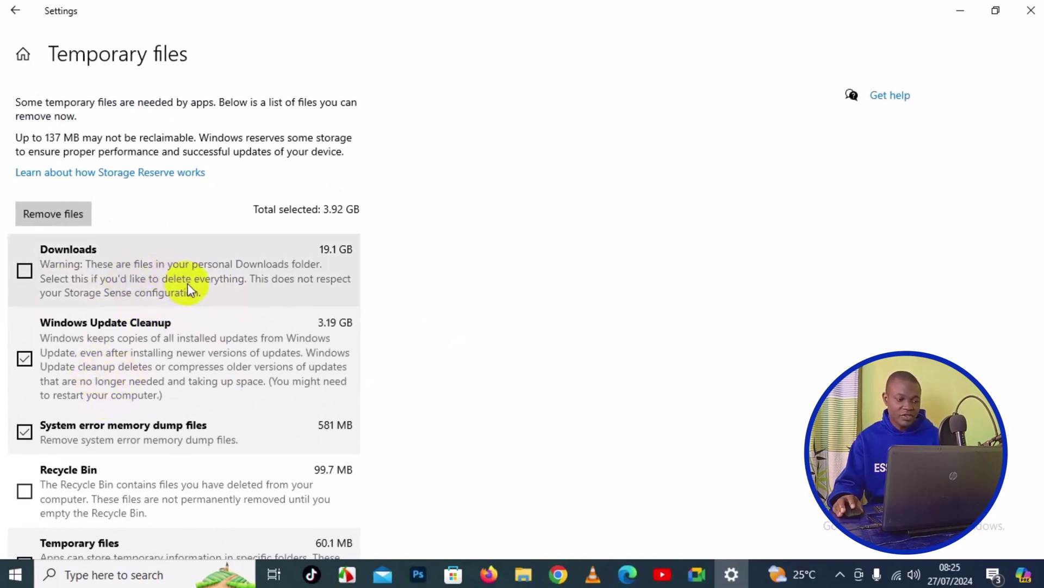
Tick Recycle Bin in the Temporary files list, bringing Total selected to 4.01 GB
scroll(229, 313, down, 2)
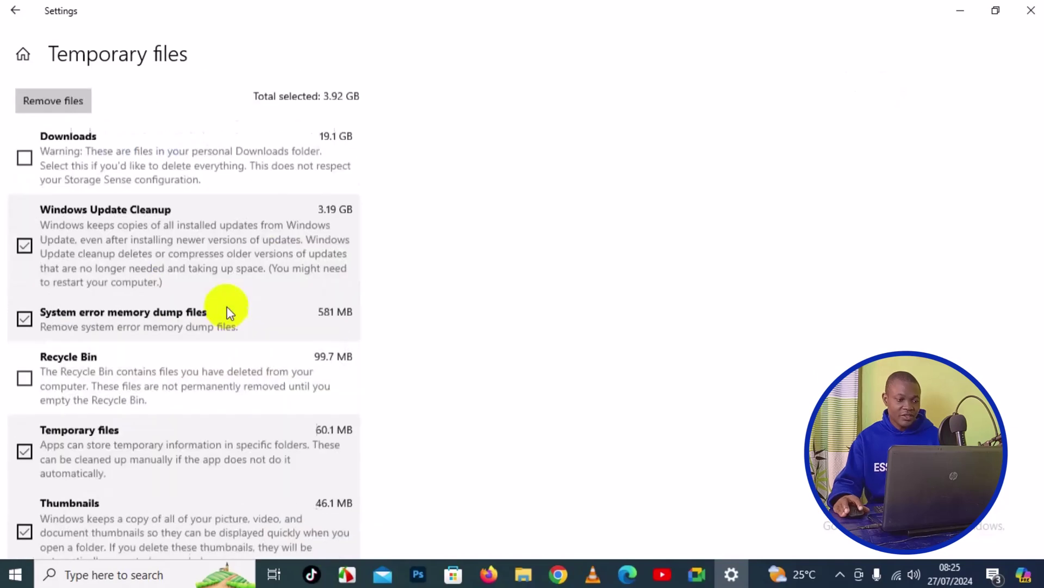
scroll(228, 313, down, 4)
scroll(229, 314, up, 1)
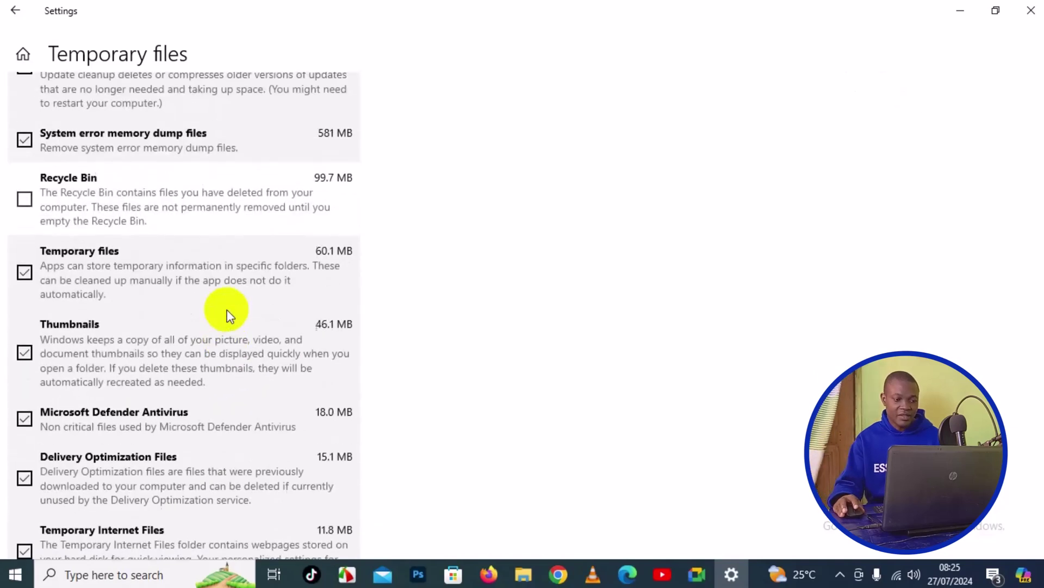
click(24, 200)
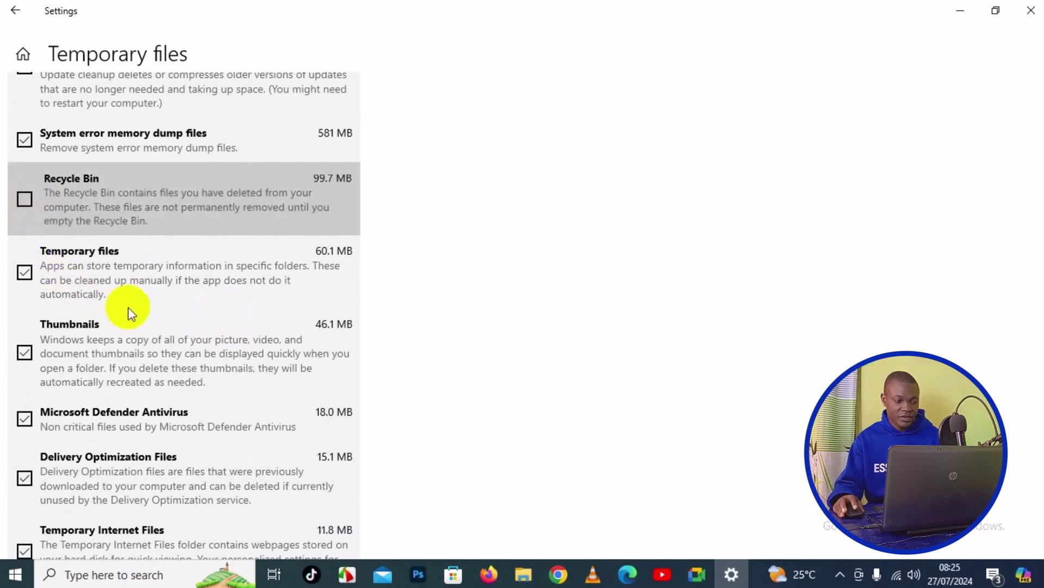
scroll(144, 320, down, 3)
scroll(146, 328, down, 2)
scroll(147, 329, up, 7)
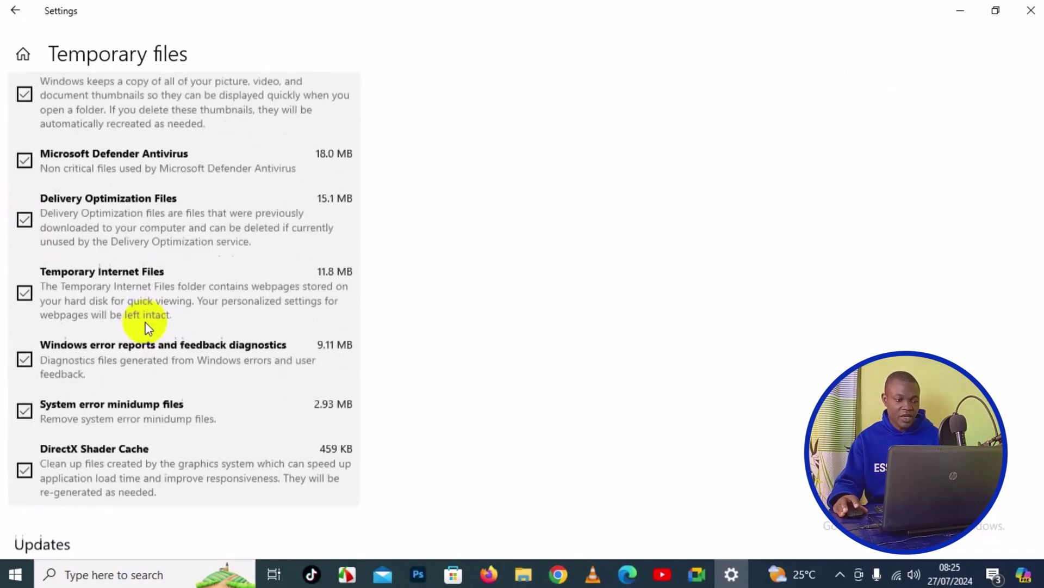
scroll(147, 328, up, 3)
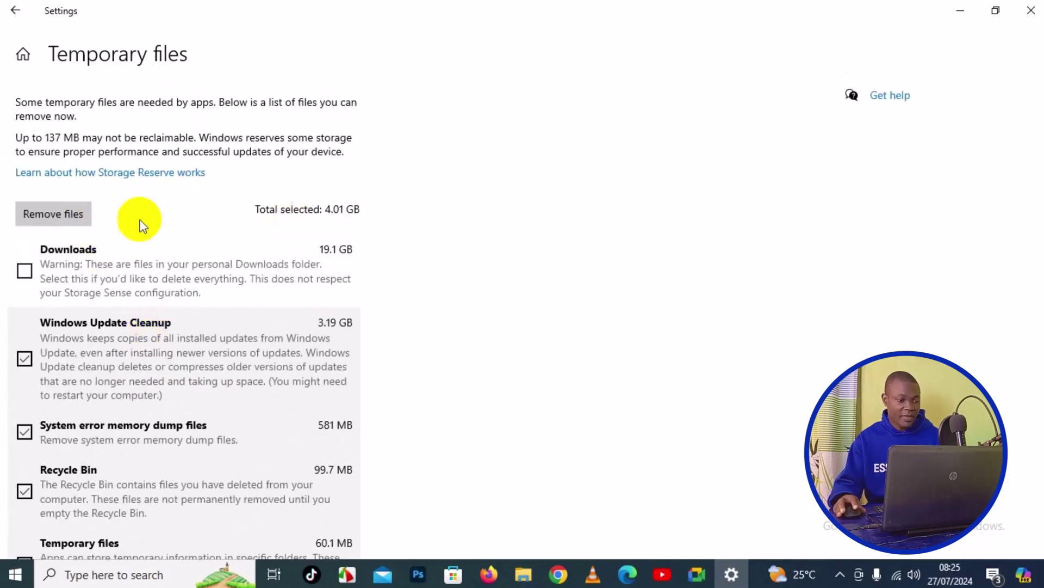
click(370, 212)
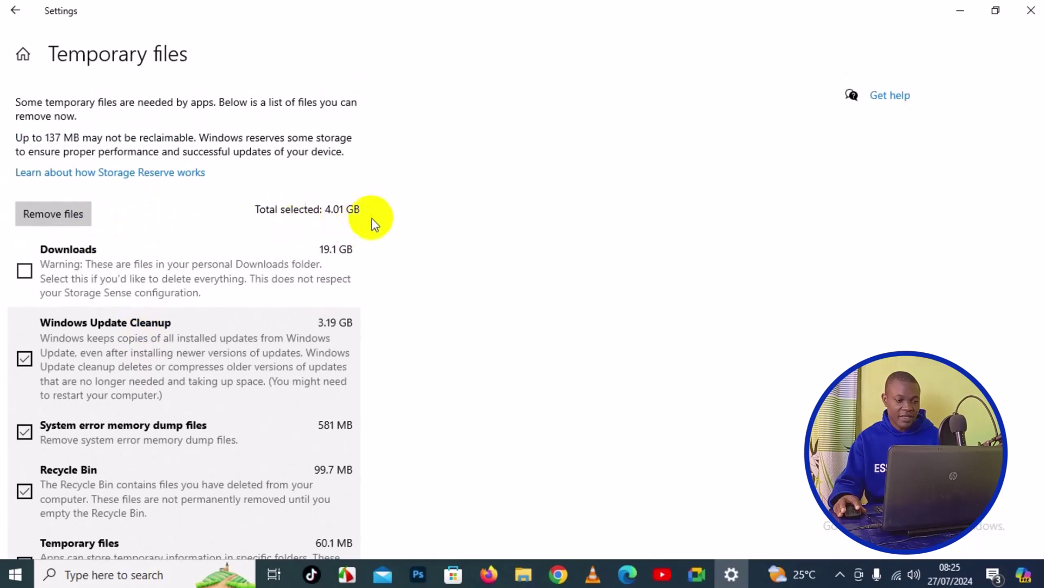
Remove the 4.01 GB of selected temporary files, then go back to the Storage overview
click(58, 219)
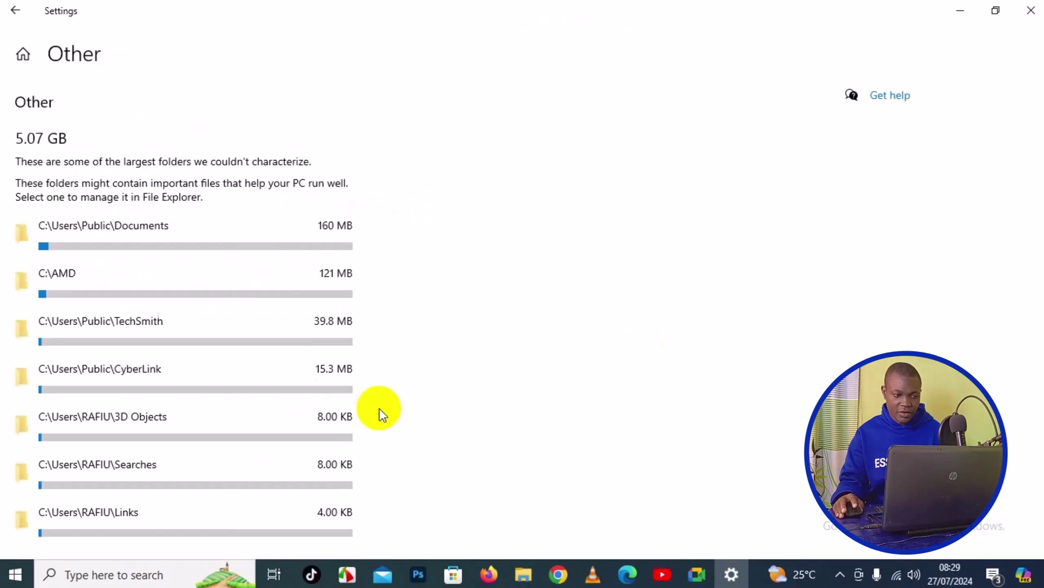
scroll(174, 340, down, 1)
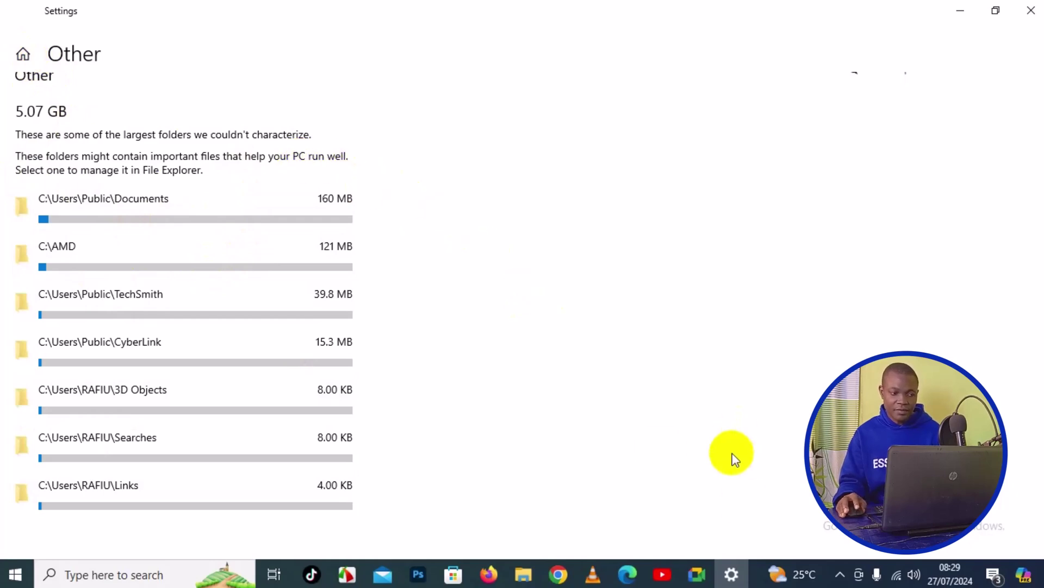
key(alt+Left)
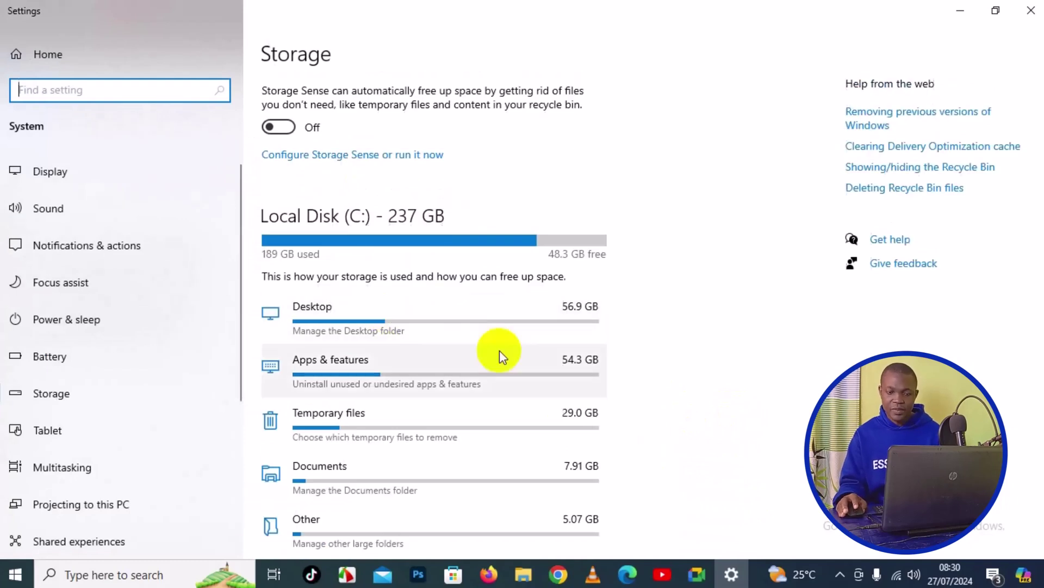
Scroll the Storage page to review Local Disk (C:) at 189 GB used, 48.3 GB free
scroll(500, 349, down, 3)
scroll(559, 316, down, 2)
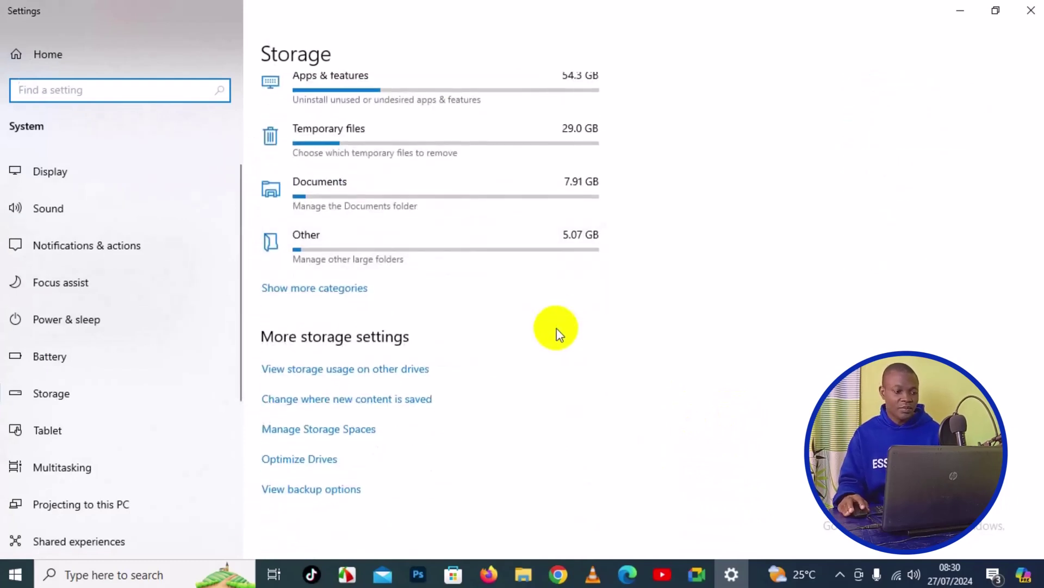
scroll(557, 328, up, 5)
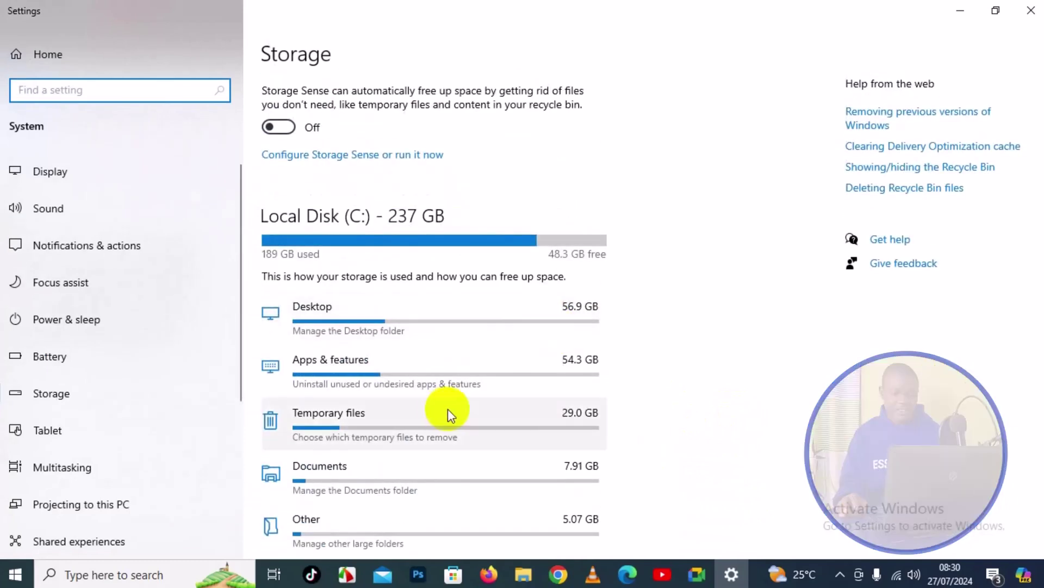